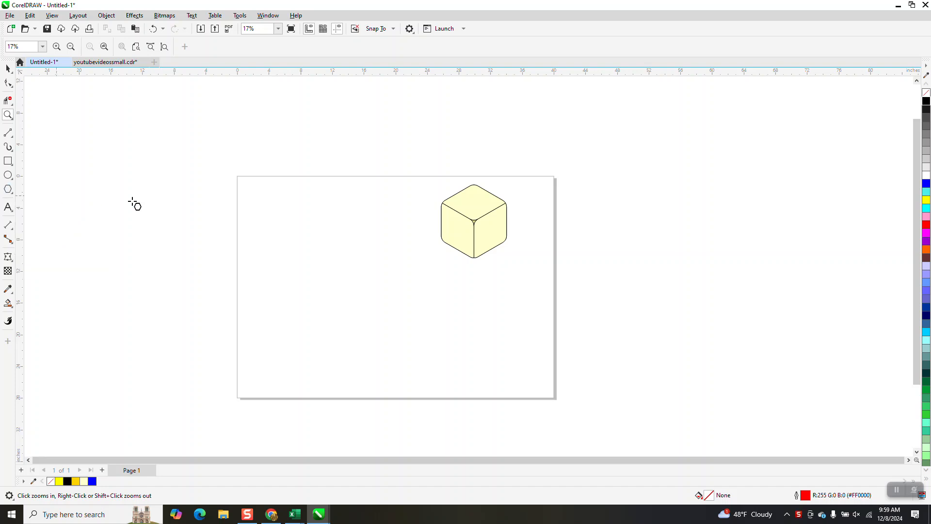
# Step: Draw a six-sided polygon about 10.7 inches wide and 12.4 inches high near the middle of the page
pyautogui.moveTo(413, 247); pyautogui.dragTo(363, 338)
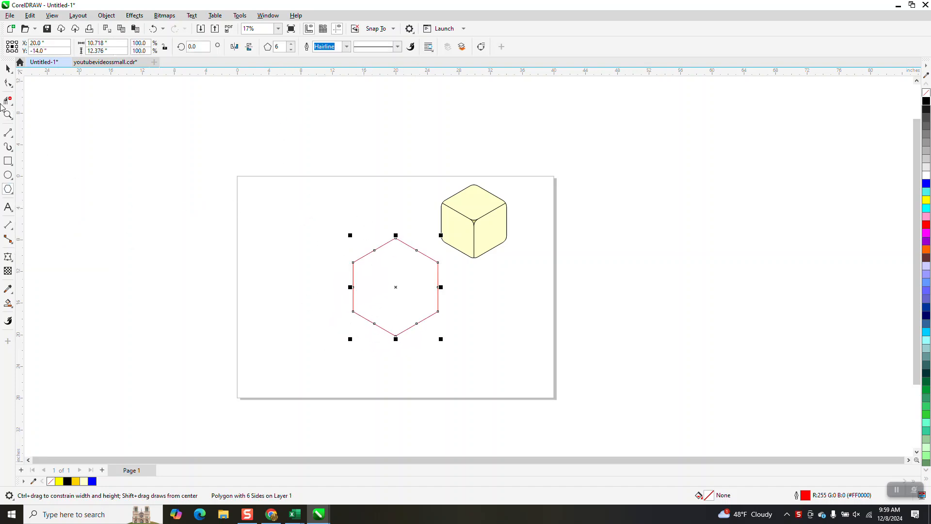
pyautogui.click(8, 115)
pyautogui.moveTo(317, 220); pyautogui.dragTo(530, 362)
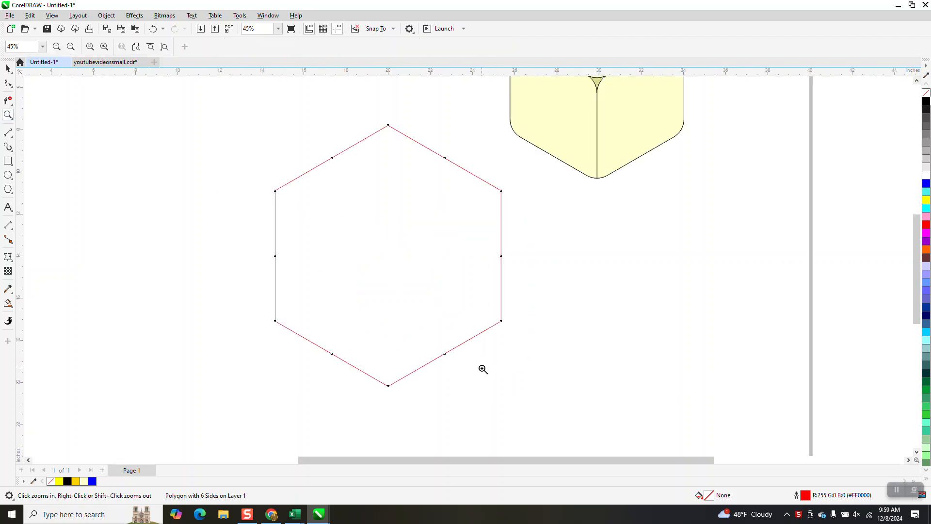
# Step: Draw 2-point lines joining the hexagon's center to its upper-left and upper-right corners
pyautogui.click(11, 135)
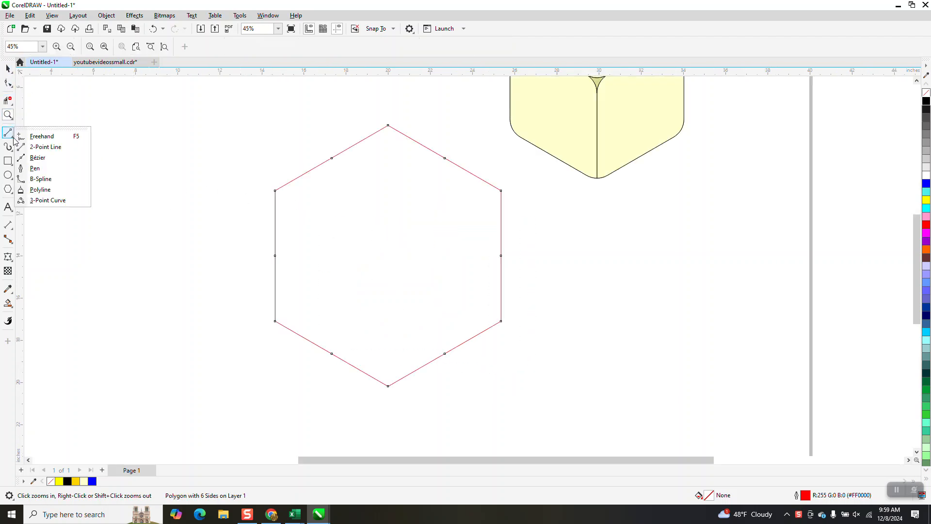
pyautogui.click(59, 147)
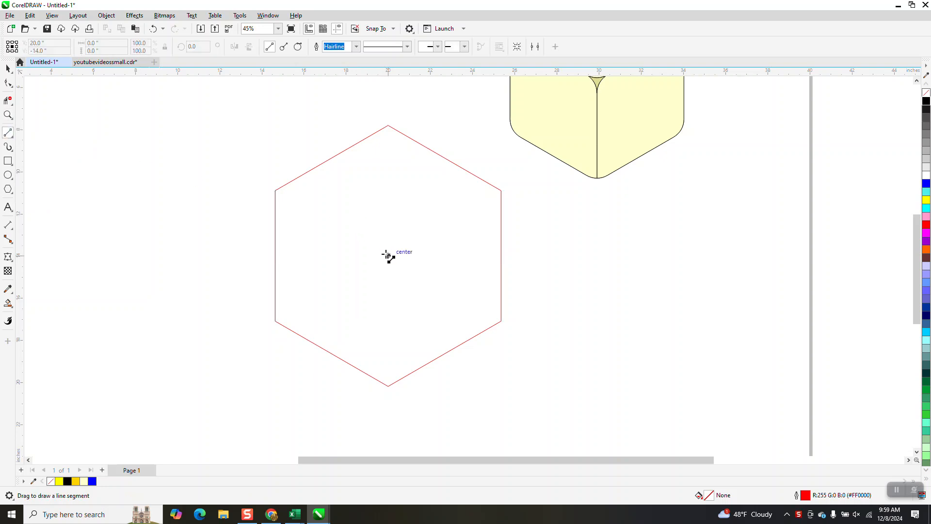
pyautogui.moveTo(387, 255); pyautogui.dragTo(275, 190)
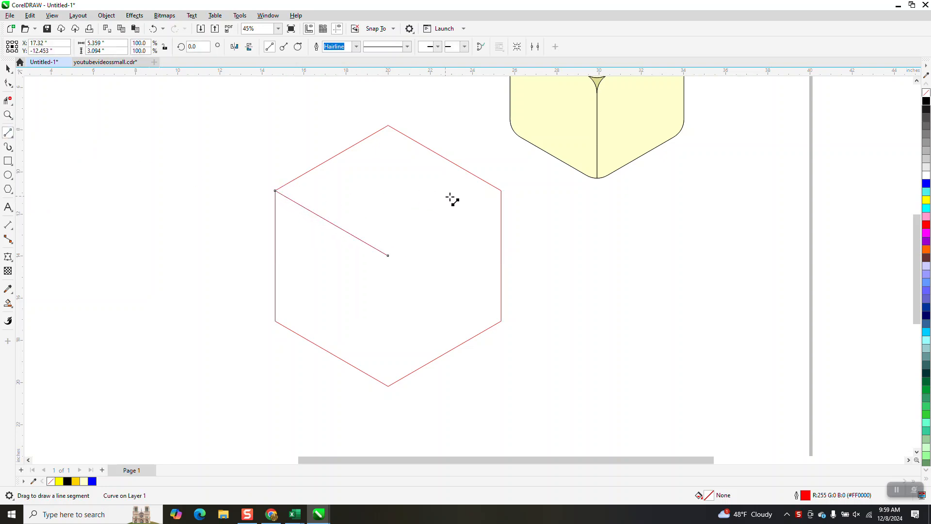
pyautogui.moveTo(501, 191); pyautogui.dragTo(388, 256)
pyautogui.click(10, 71)
pyautogui.moveTo(211, 182); pyautogui.dragTo(212, 185)
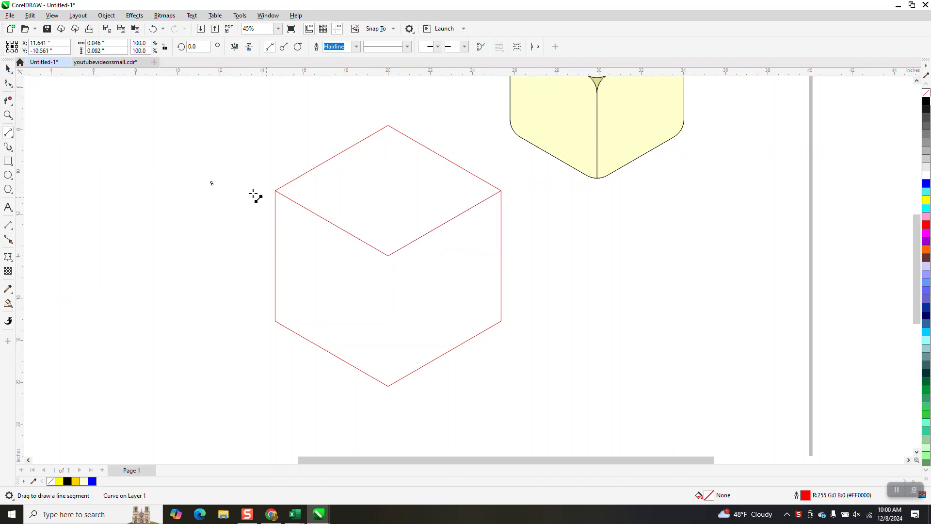
pyautogui.click(7, 69)
pyautogui.click(330, 220)
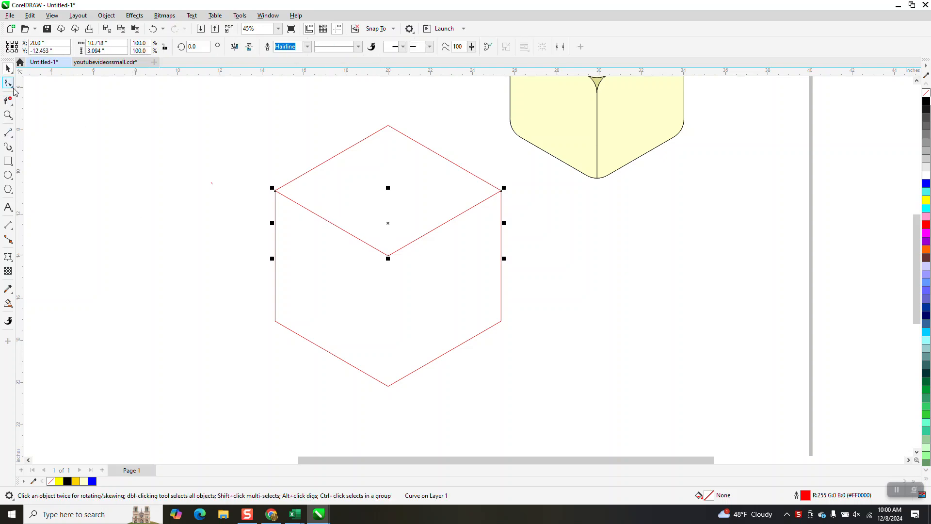
# Step: Draw a vertical 2-point line from the hexagon's bottom corner to its center to complete the cube's inner edges
pyautogui.click(15, 136)
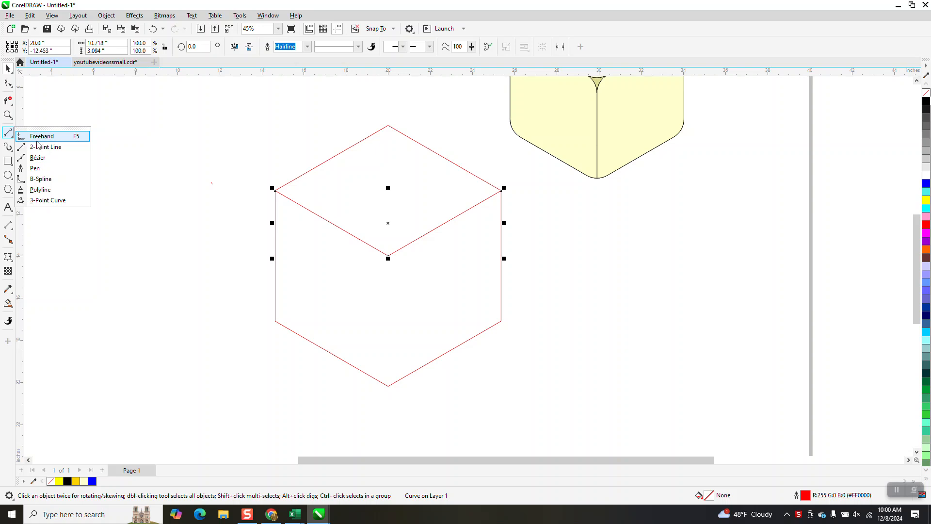
pyautogui.click(43, 145)
pyautogui.moveTo(388, 385); pyautogui.dragTo(388, 256)
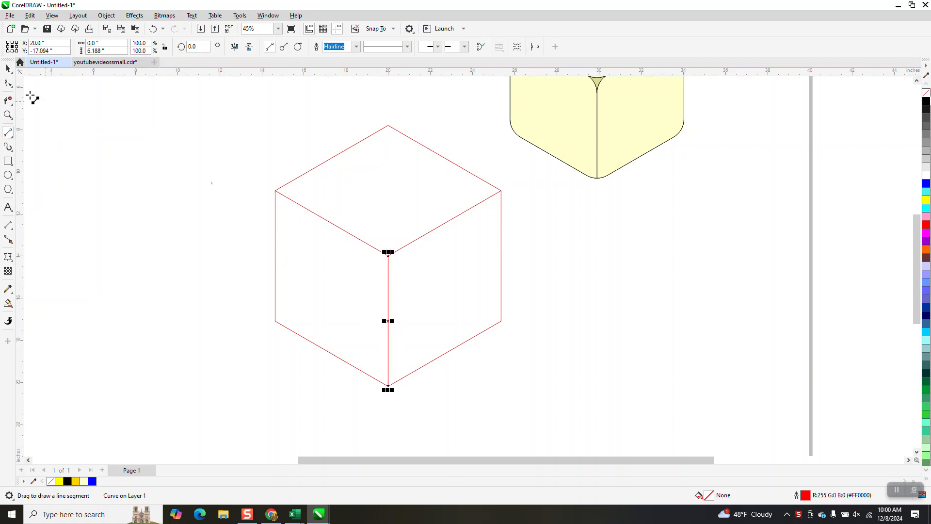
pyautogui.click(8, 68)
pyautogui.click(400, 195)
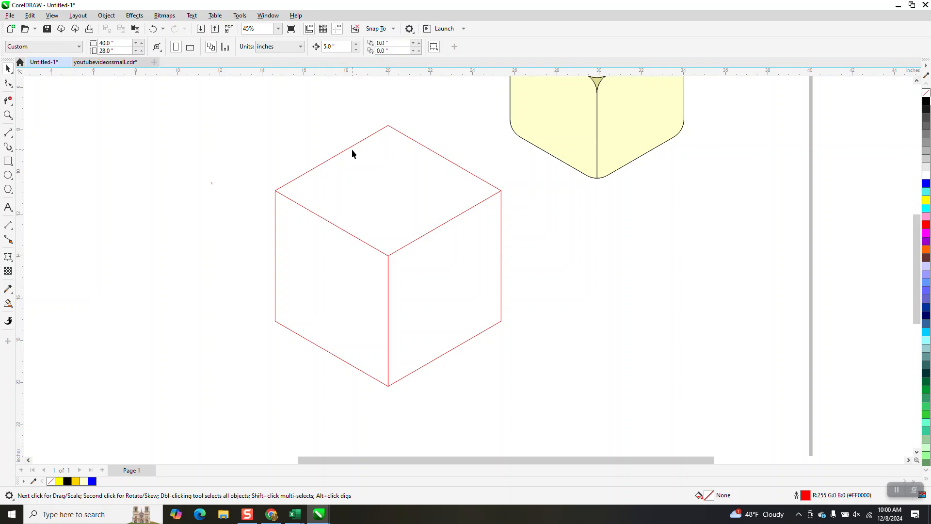
# Step: Set the nudge distance to 6 inches and nudge the hexagon left twice, away from the inner lines
pyautogui.scroll(-1, 350, 147)
pyautogui.doubleClick(339, 46)
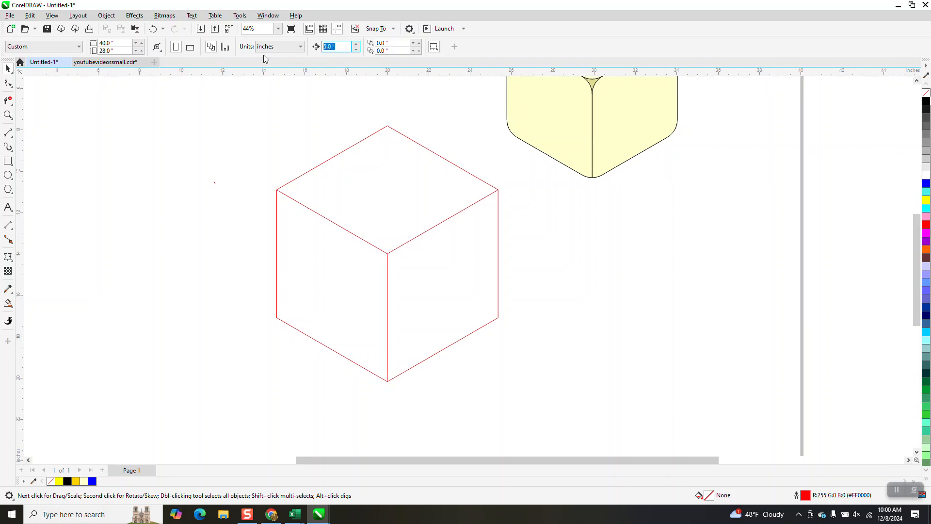
pyautogui.write('6')
pyautogui.click(366, 138)
pyautogui.scroll(-1, 367, 121)
pyautogui.press('Left')
pyautogui.press('Left')
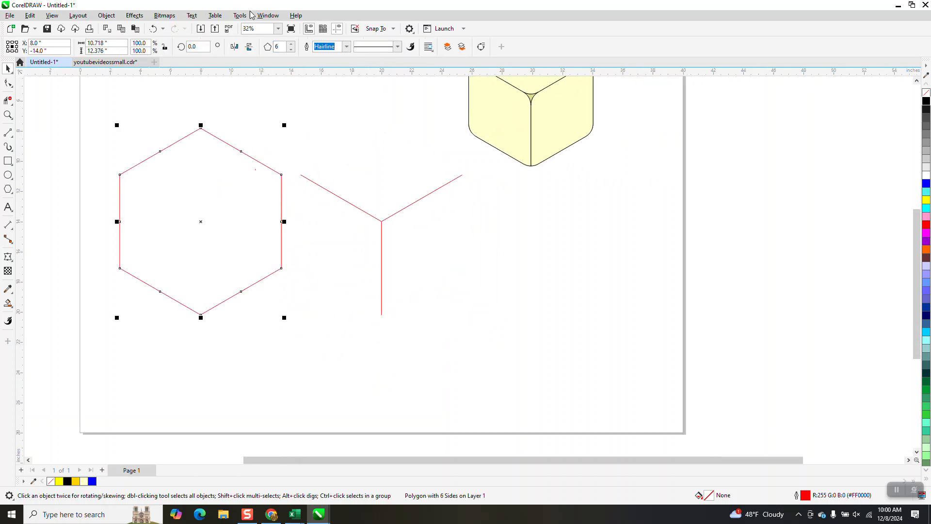
# Step: Fillet all corners of the hexagon with a 1-inch radius
pyautogui.click(269, 15)
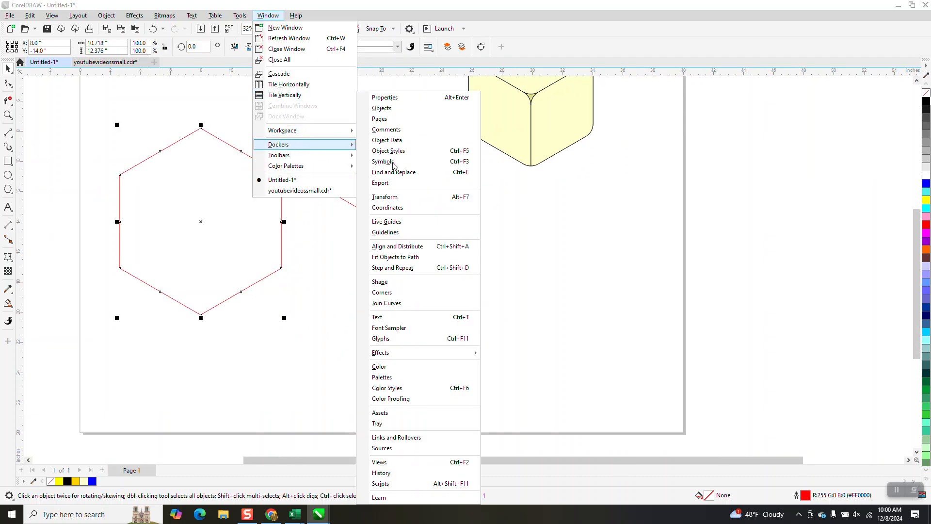
pyautogui.moveTo(290, 145)
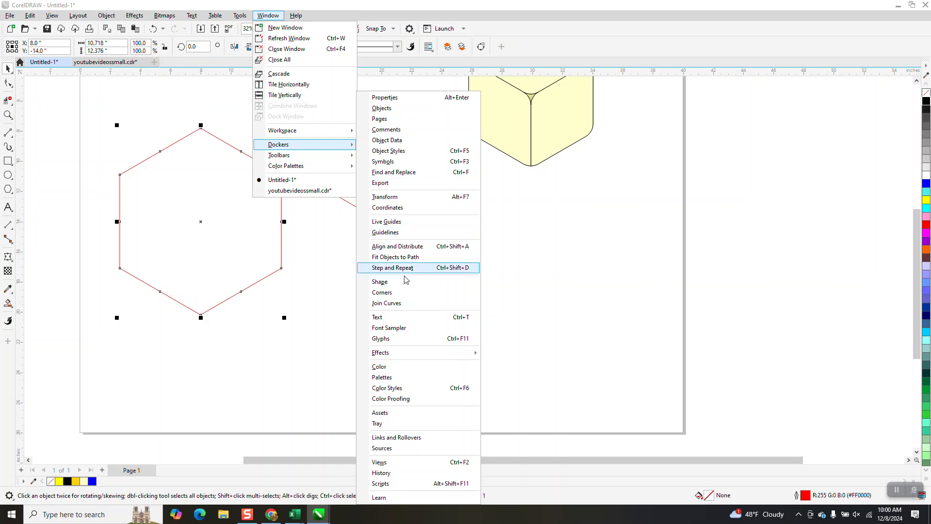
pyautogui.click(382, 292)
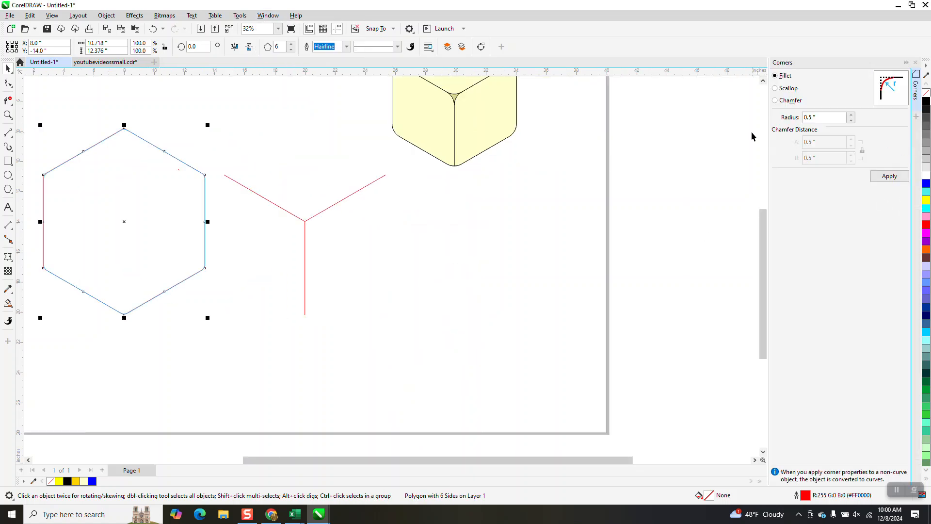
pyautogui.click(895, 180)
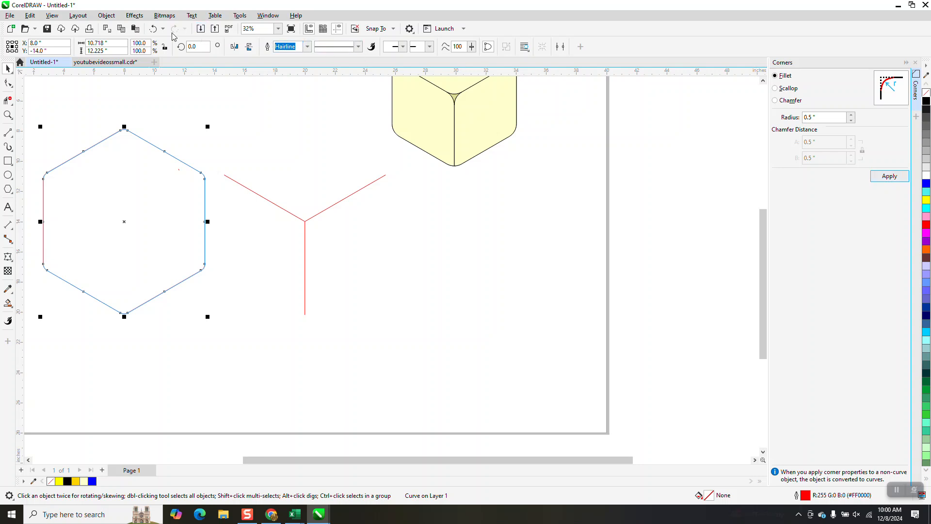
pyautogui.click(153, 29)
pyautogui.hotkey('ctrl', 'z')
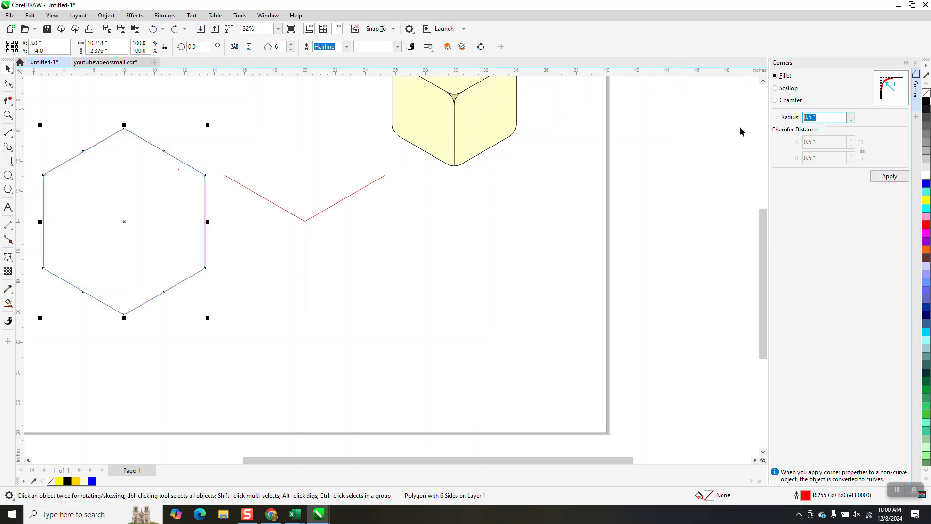
pyautogui.write('1')
pyautogui.click(901, 178)
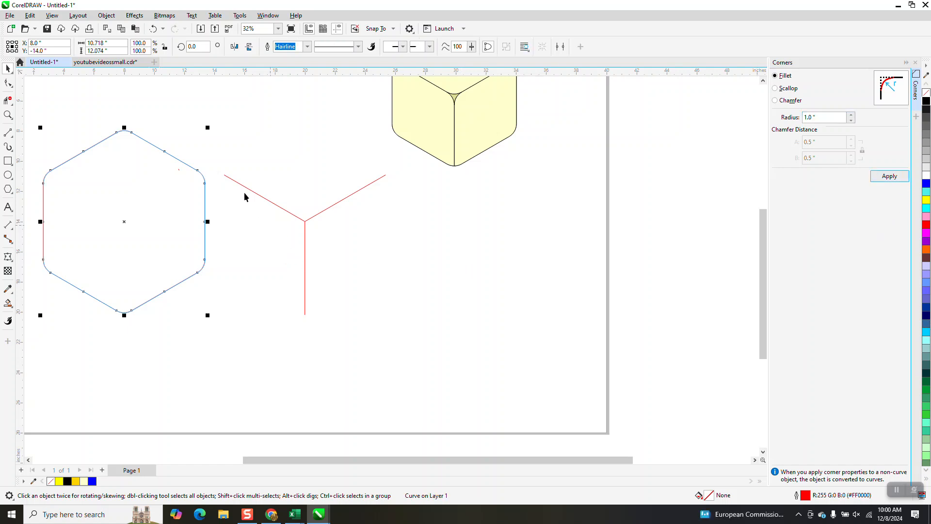
# Step: Try a 1-inch fillet on the three inner lines and undo it
pyautogui.moveTo(218, 155); pyautogui.dragTo(388, 338)
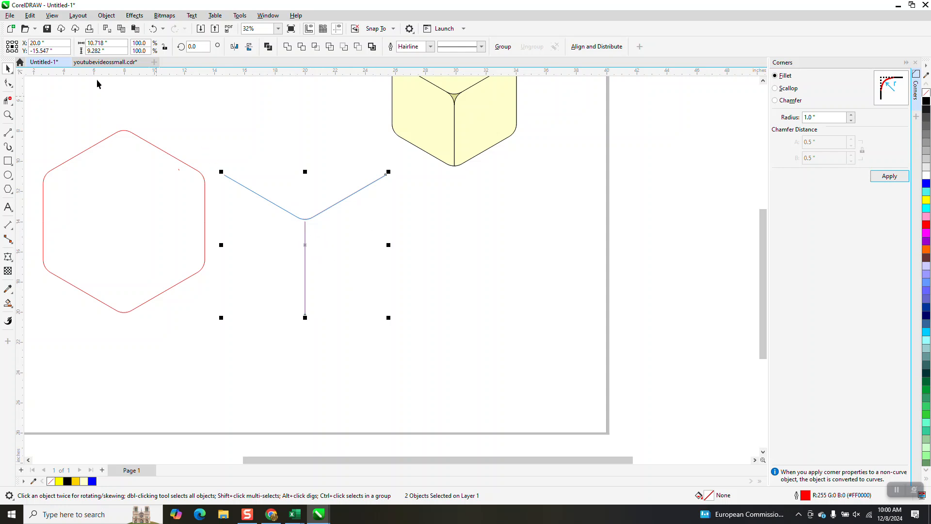
pyautogui.click(154, 29)
pyautogui.click(155, 29)
# Step: Move the rounded hexagon back onto the inner lines and shift the yellow reference cube to the page's upper-right corner
pyautogui.click(136, 160)
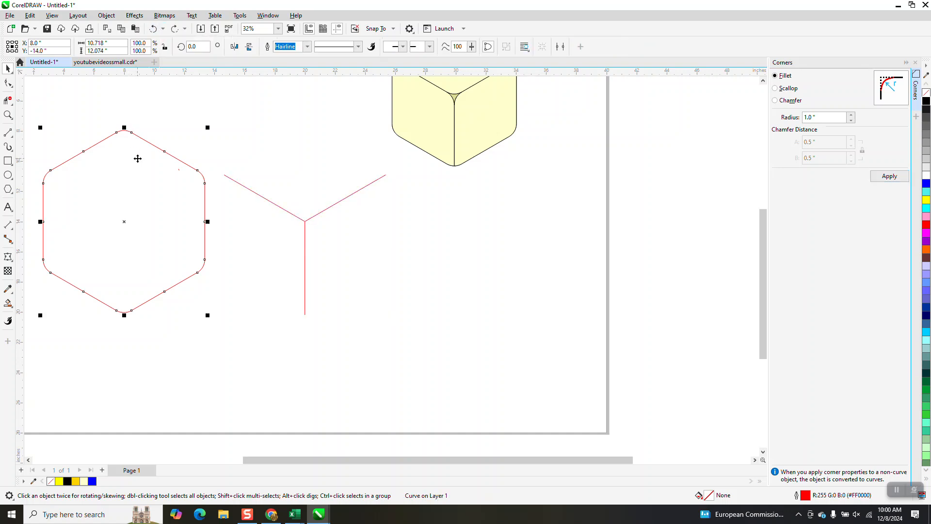
pyautogui.moveTo(138, 159); pyautogui.dragTo(261, 164)
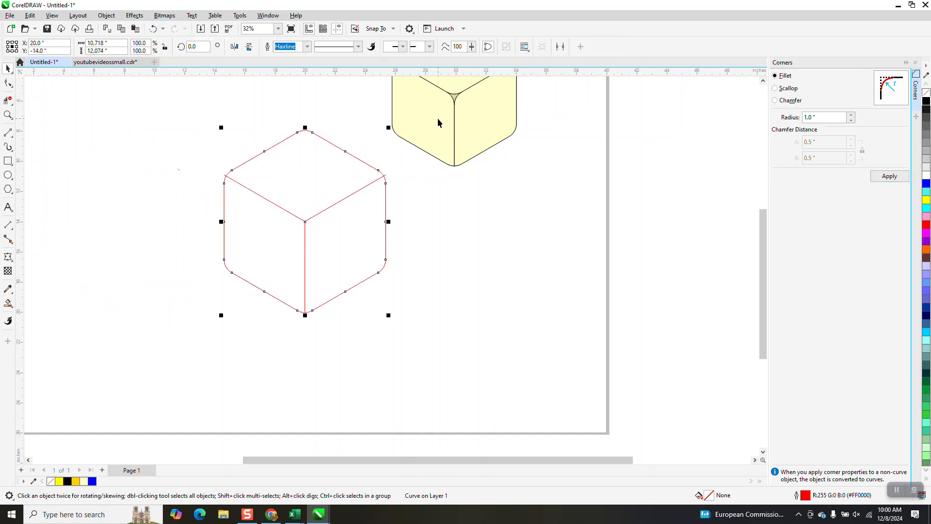
pyautogui.scroll(-2, 441, 216)
pyautogui.moveTo(391, 95); pyautogui.dragTo(504, 191)
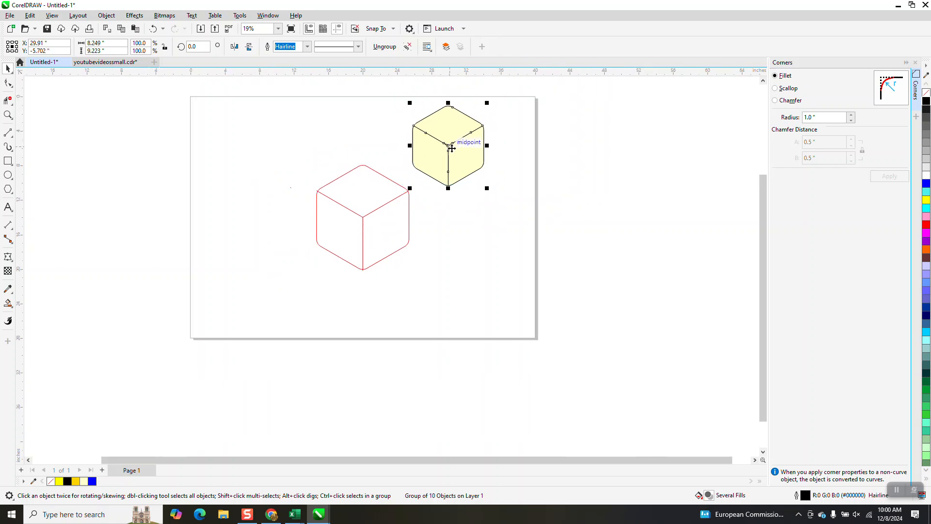
pyautogui.moveTo(451, 149); pyautogui.dragTo(522, 119)
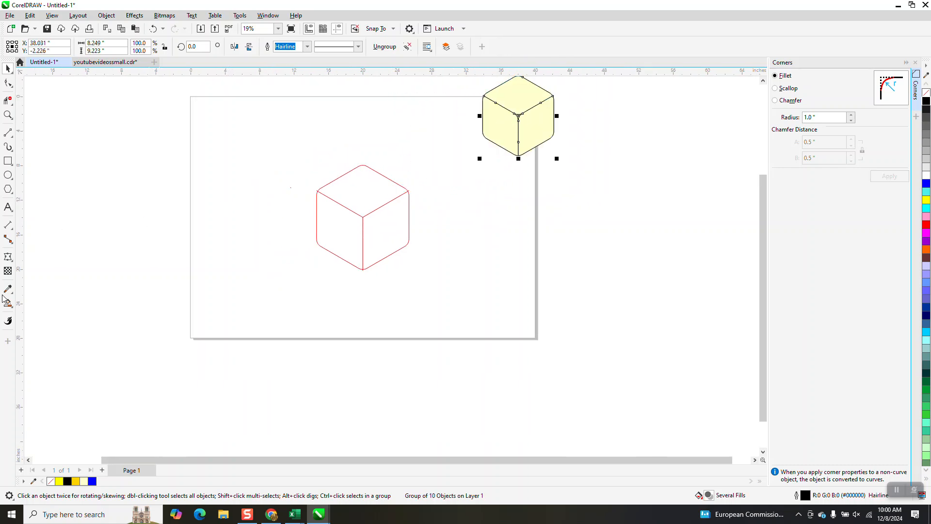
# Step: Smart Fill the cube's right, left and top faces in pale yellow, nudging each filled shape 6 inches outward
pyautogui.click(7, 301)
pyautogui.click(386, 233)
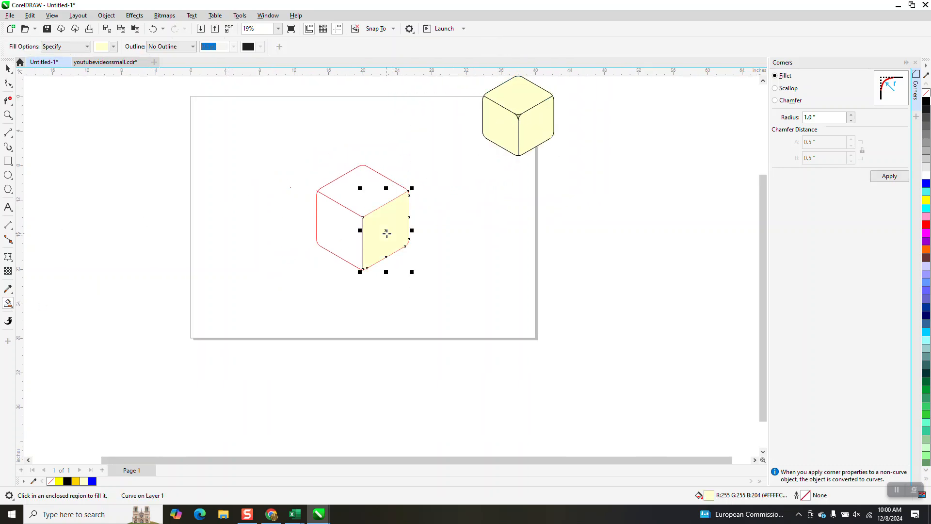
pyautogui.press('Right')
pyautogui.click(358, 236)
pyautogui.press('Left')
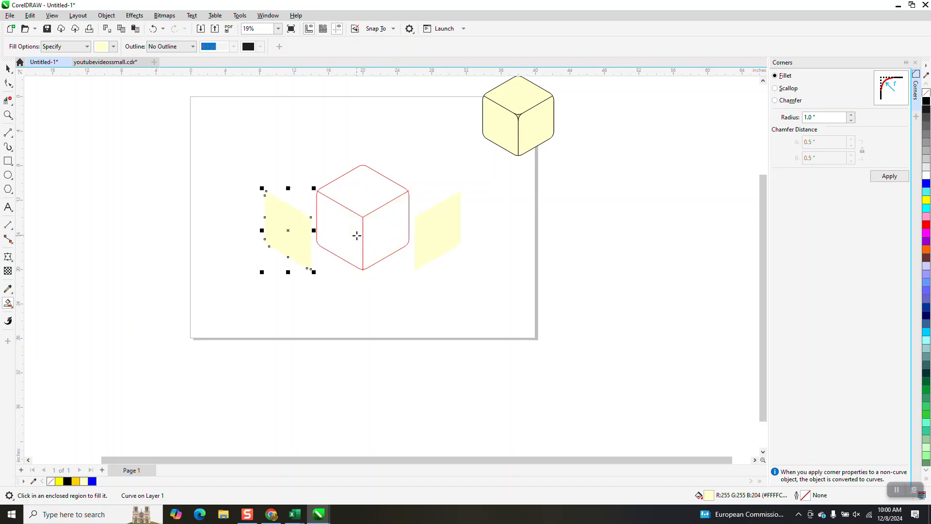
pyautogui.click(367, 195)
pyautogui.press('Up')
pyautogui.click(7, 68)
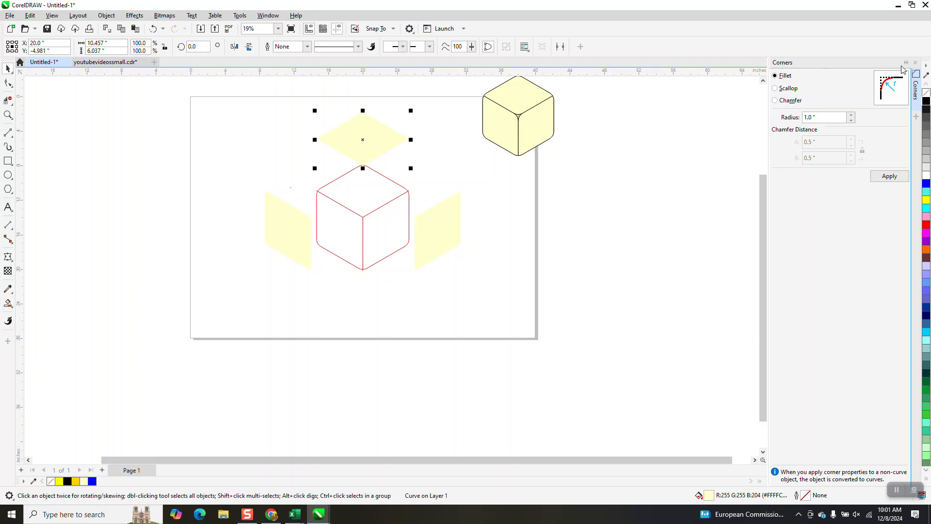
# Step: Remove the fill from the three separated face shapes and give each a black outline
pyautogui.click(926, 92)
pyautogui.rightClick(926, 100)
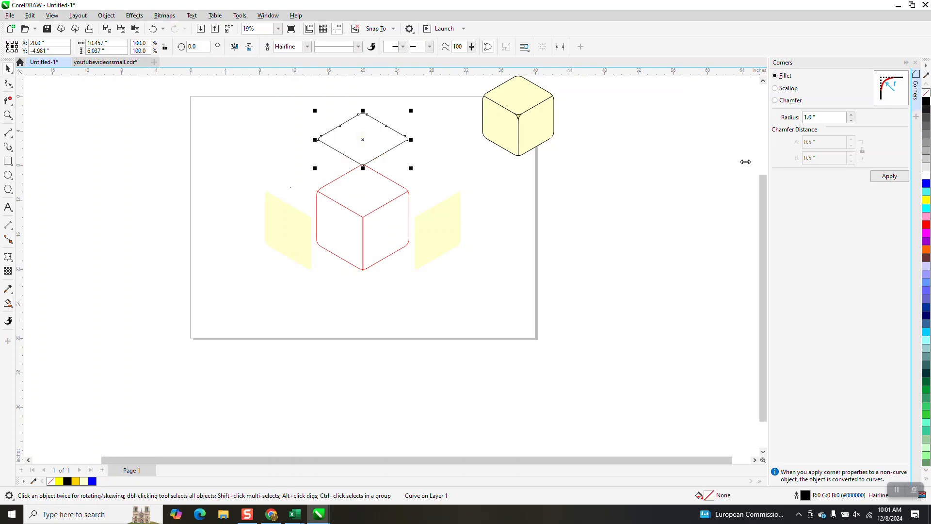
pyautogui.click(456, 225)
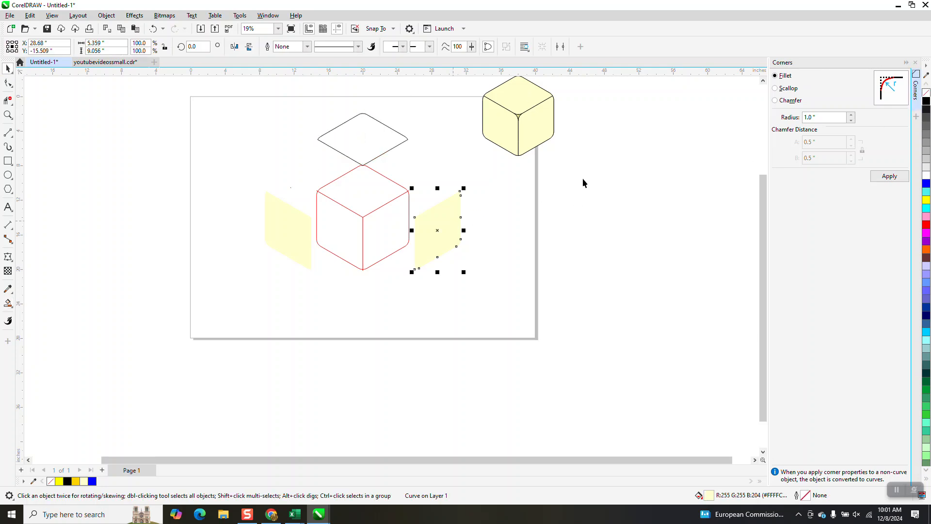
pyautogui.click(925, 93)
pyautogui.rightClick(926, 100)
pyautogui.click(285, 231)
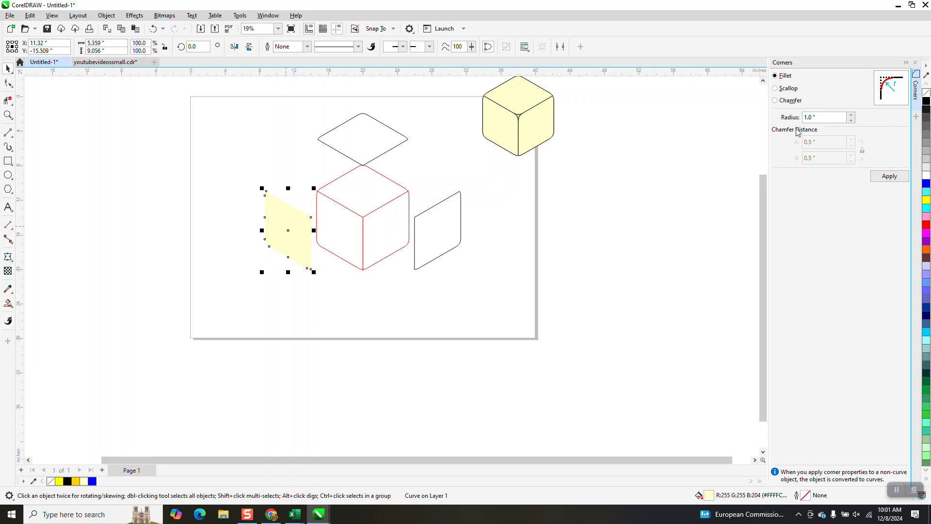
pyautogui.click(925, 93)
pyautogui.rightClick(926, 102)
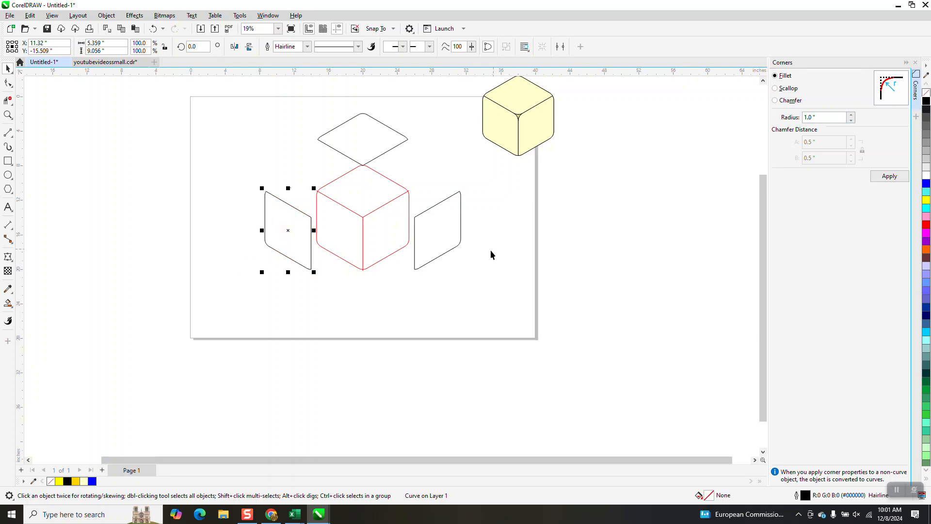
# Step: Fillet the corners of all three separated face shapes with a 1-inch radius
pyautogui.click(381, 157)
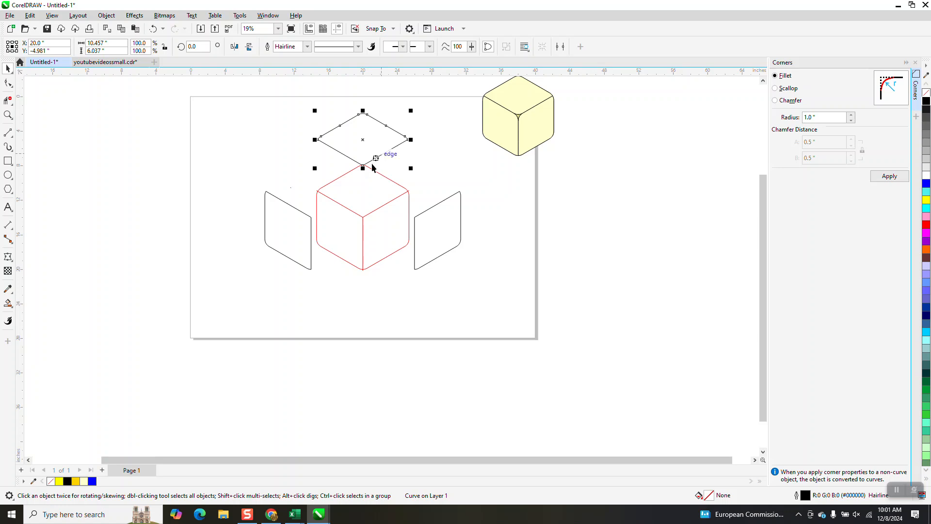
pyautogui.keyDown('shift'); pyautogui.click(297, 216); pyautogui.keyUp('shift')
pyautogui.keyDown('shift'); pyautogui.click(424, 218); pyautogui.keyUp('shift')
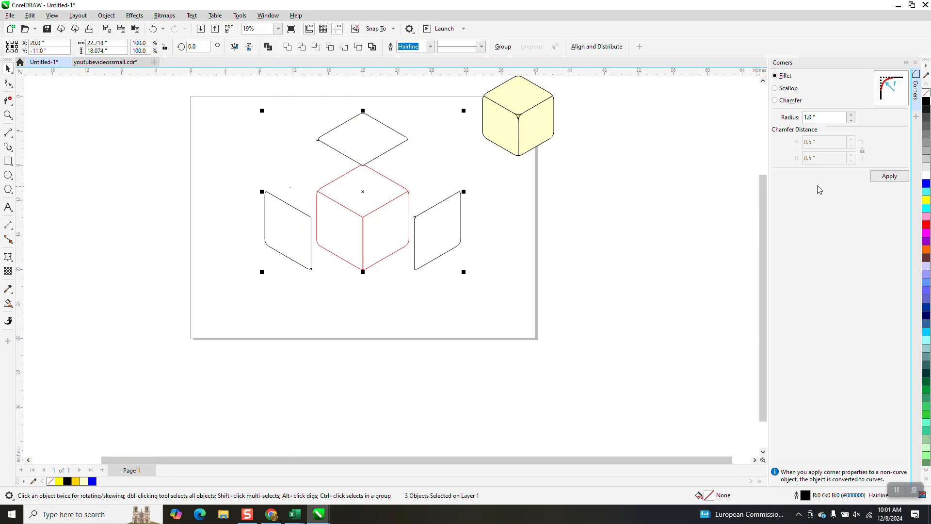
pyautogui.click(809, 119)
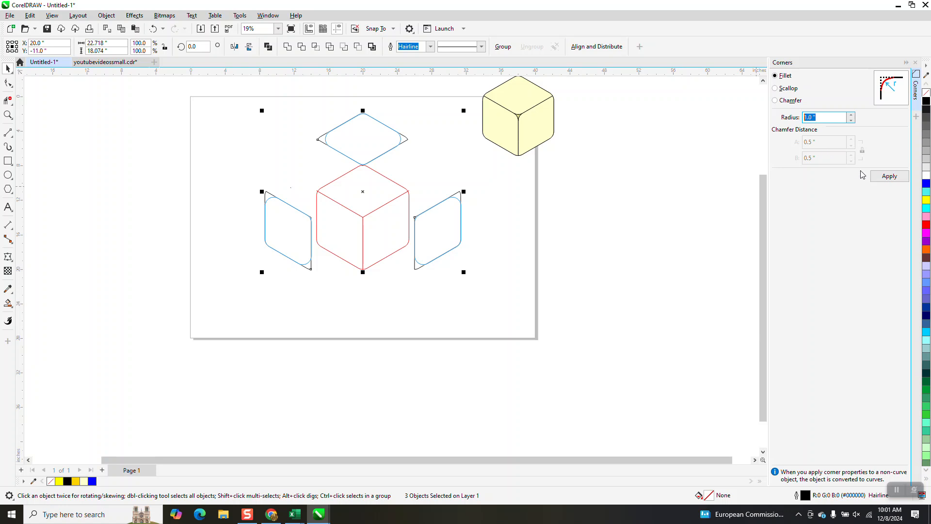
pyautogui.click(891, 178)
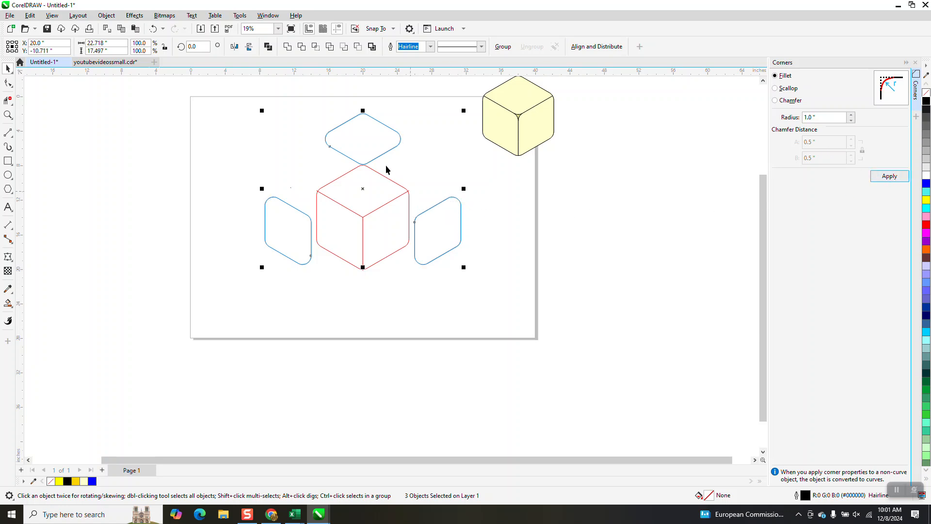
pyautogui.click(490, 233)
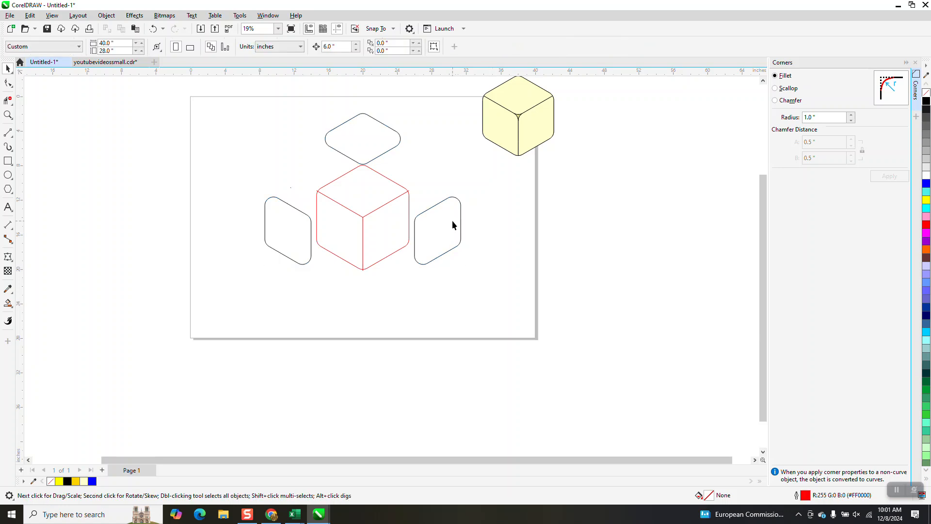
# Step: Move the three rounded face shapes back 6 inches onto the red cube's matching right, left and top faces
pyautogui.moveTo(457, 223); pyautogui.dragTo(405, 223)
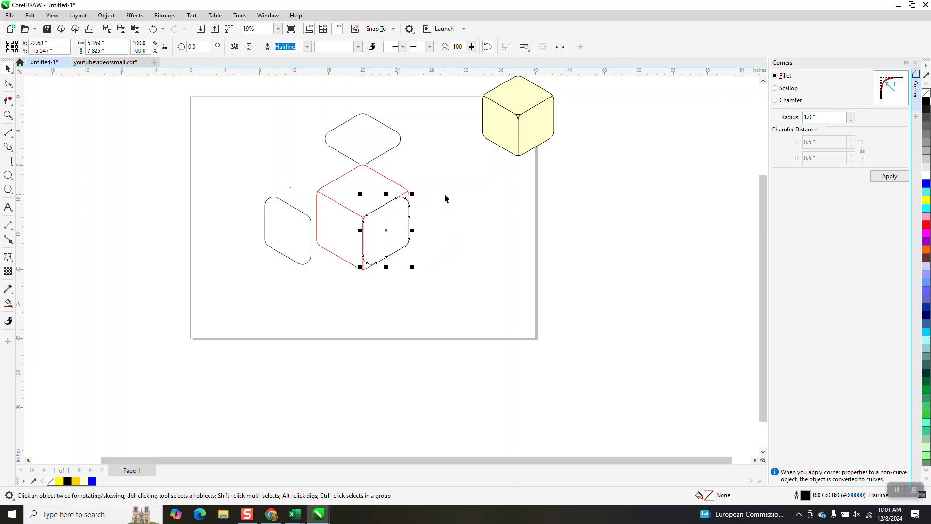
pyautogui.click(289, 237)
pyautogui.moveTo(302, 234); pyautogui.dragTo(354, 234)
pyautogui.click(377, 154)
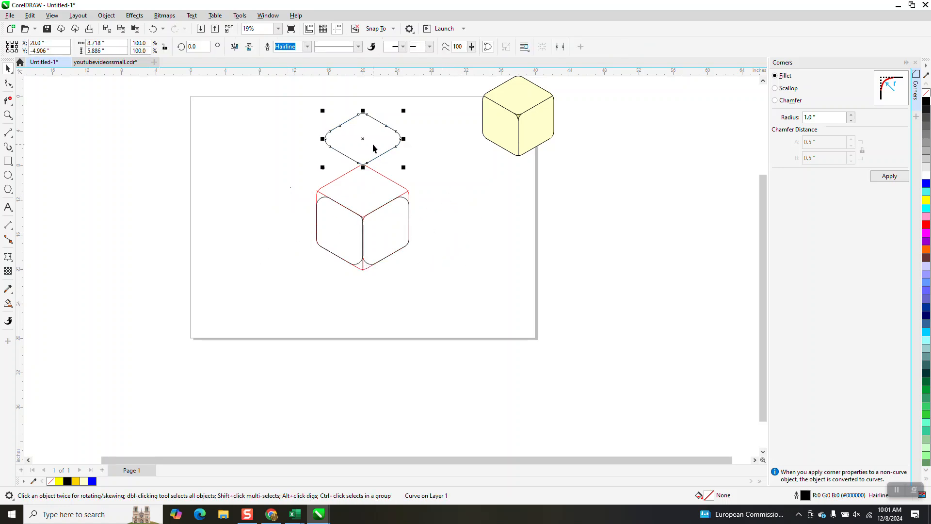
pyautogui.moveTo(379, 155); pyautogui.dragTo(445, 272)
# Step: Delete the black fillet arcs near the cube's outer right, left and bottom corners, leaving the arcs around the center corner
pyautogui.click(8, 115)
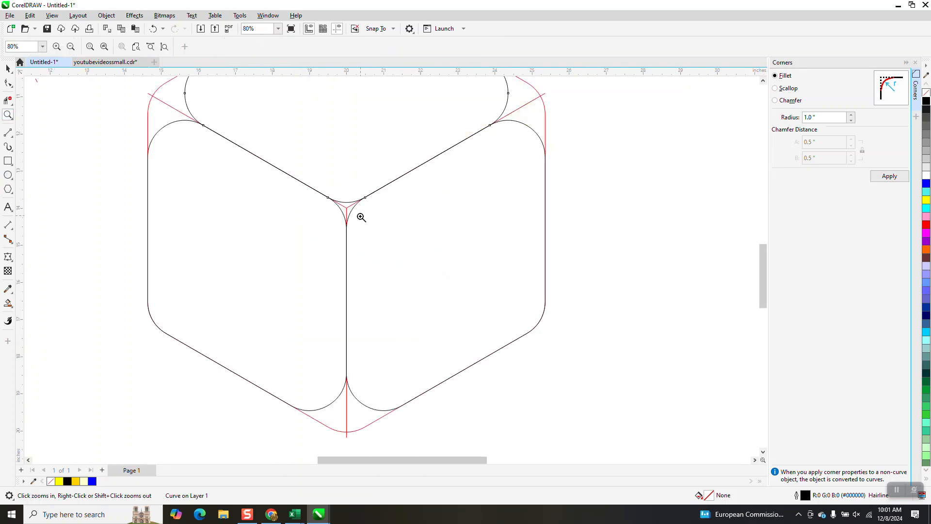
pyautogui.scroll(-3, 337, 232)
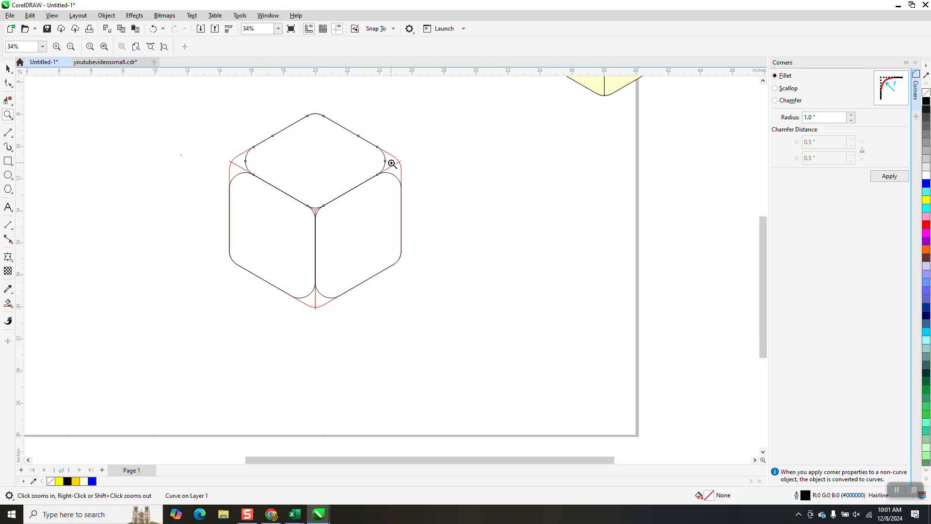
pyautogui.click(8, 100)
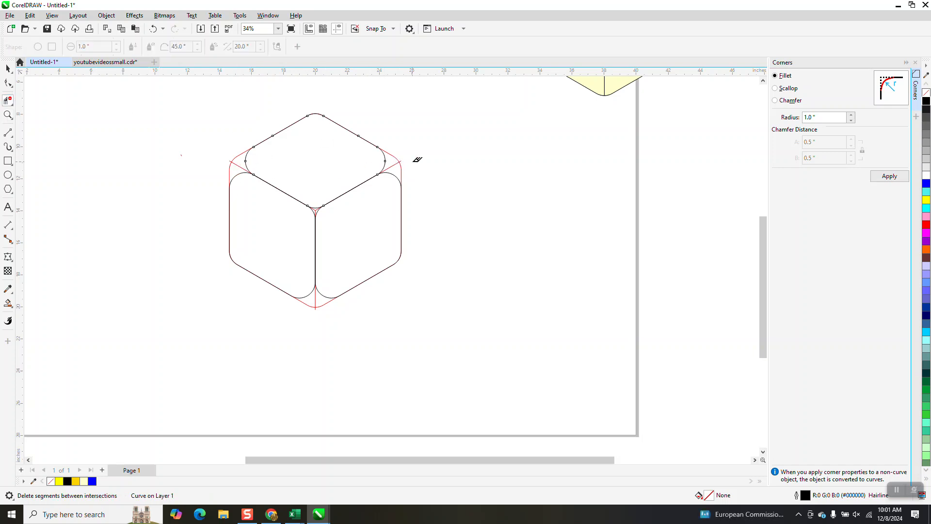
pyautogui.click(401, 157)
pyautogui.click(153, 28)
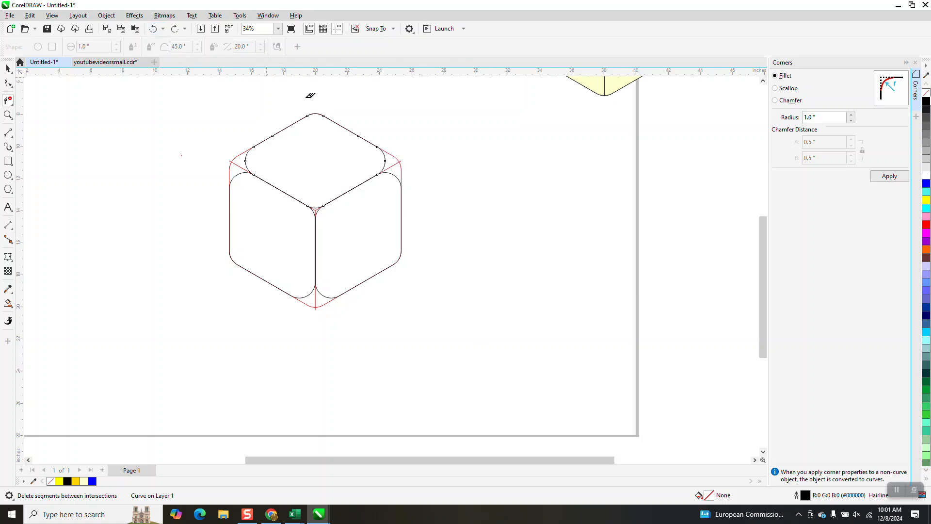
pyautogui.click(387, 154)
pyautogui.click(398, 175)
pyautogui.click(239, 171)
pyautogui.click(246, 155)
pyautogui.click(313, 289)
pyautogui.click(323, 293)
# Step: Smart Fill the cube's left, right and top faces in pale yellow with no outline
pyautogui.click(8, 303)
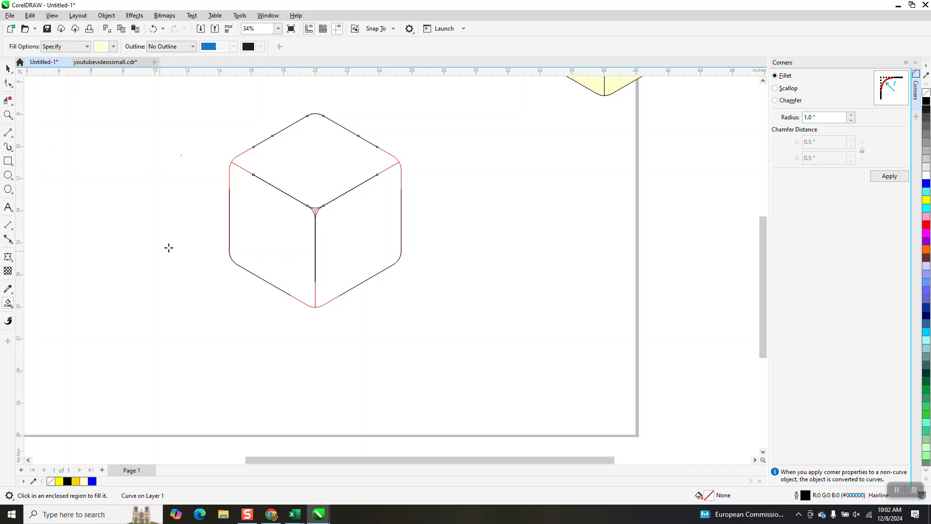
pyautogui.click(7, 115)
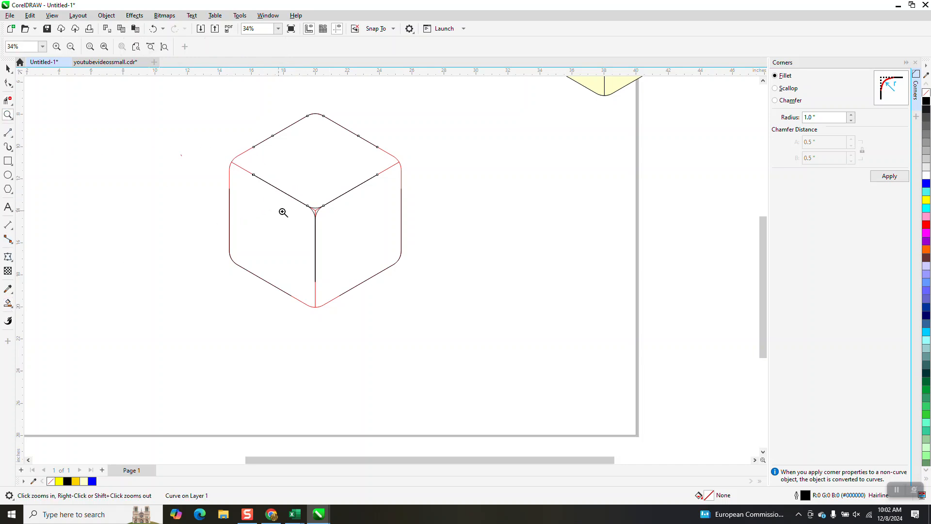
pyautogui.moveTo(299, 204); pyautogui.dragTo(344, 230)
pyautogui.scroll(-8, 336, 249)
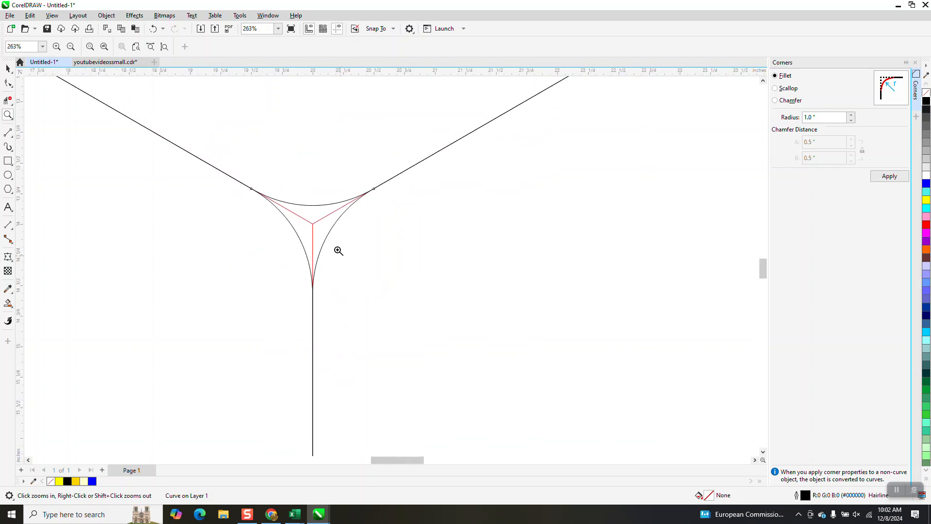
pyautogui.click(7, 303)
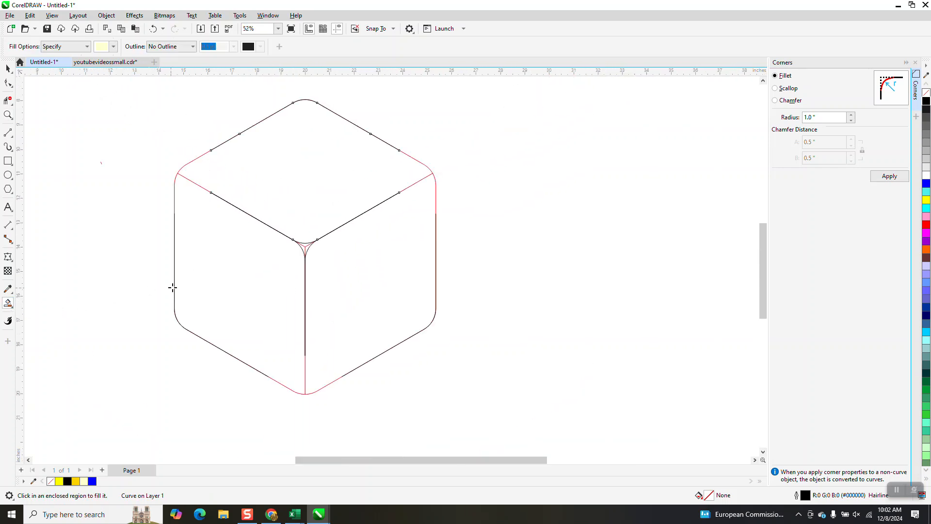
pyautogui.click(229, 283)
pyautogui.scroll(-2, 260, 281)
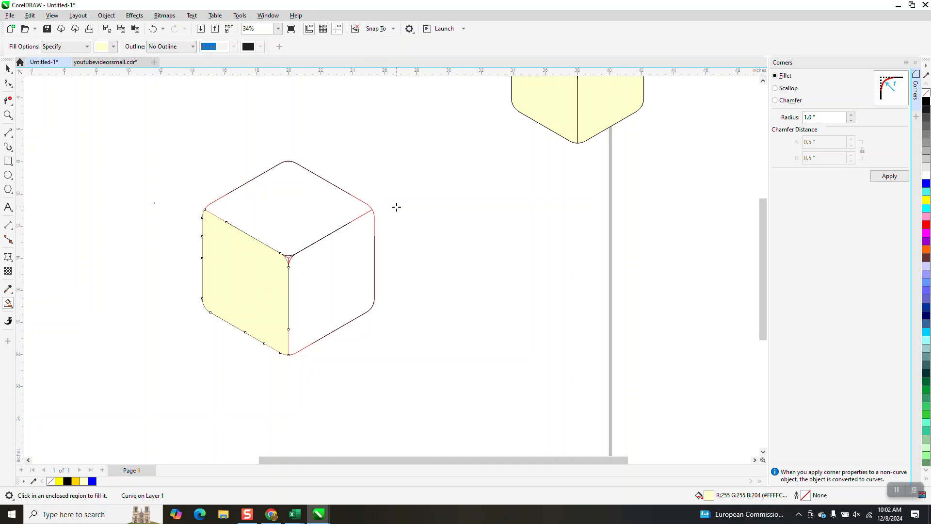
pyautogui.click(351, 278)
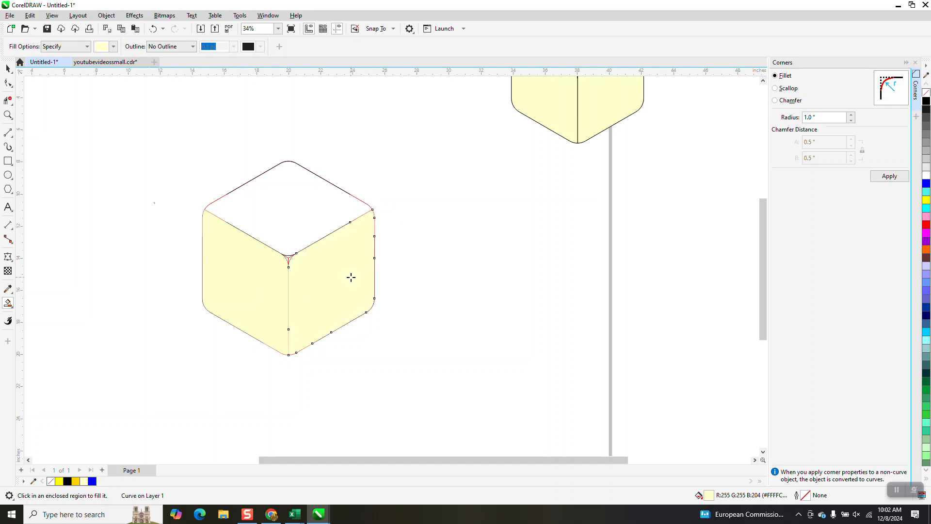
pyautogui.click(311, 199)
# Step: Delete the line segments inside the small curved triangle at the cube's center and Smart Fill that triangle in pale yellow
pyautogui.click(8, 115)
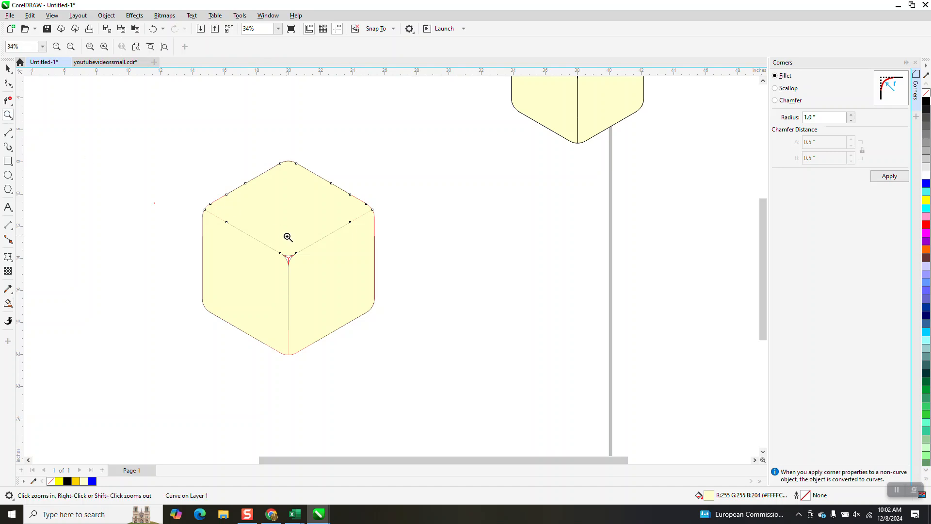
pyautogui.moveTo(282, 251); pyautogui.dragTo(322, 285)
pyautogui.click(7, 100)
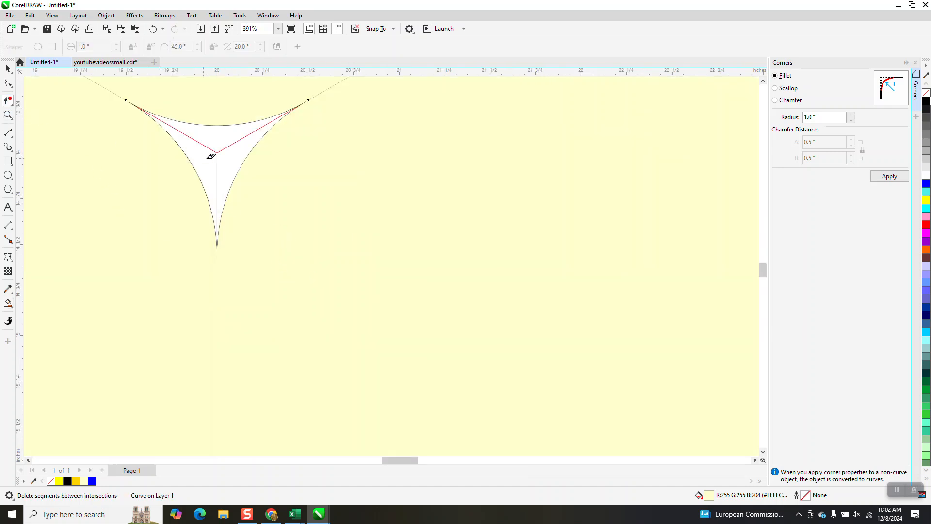
pyautogui.click(211, 144)
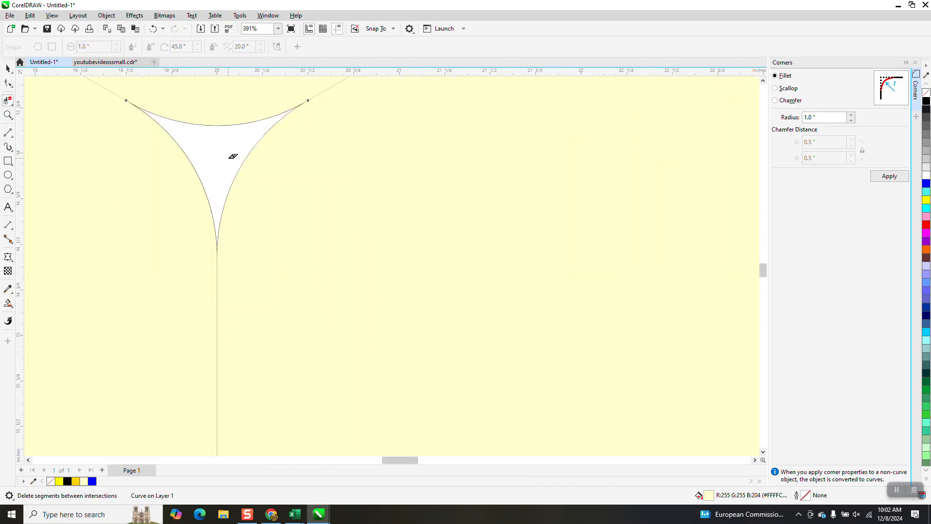
pyautogui.click(7, 303)
pyautogui.click(238, 153)
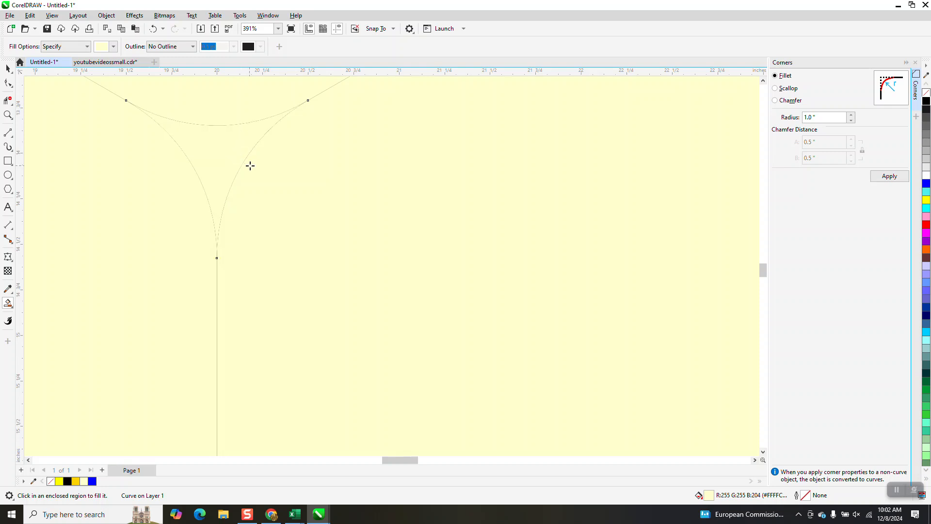
# Step: Recolor the small center triangle yellow and darken it by mixing in black twice, reaching #CFCF00
pyautogui.click(7, 69)
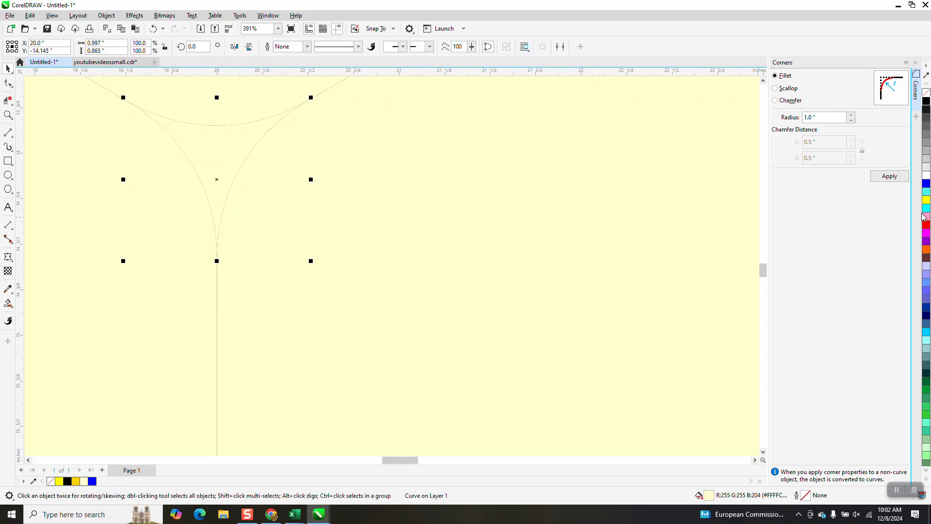
pyautogui.click(927, 169)
pyautogui.click(928, 169)
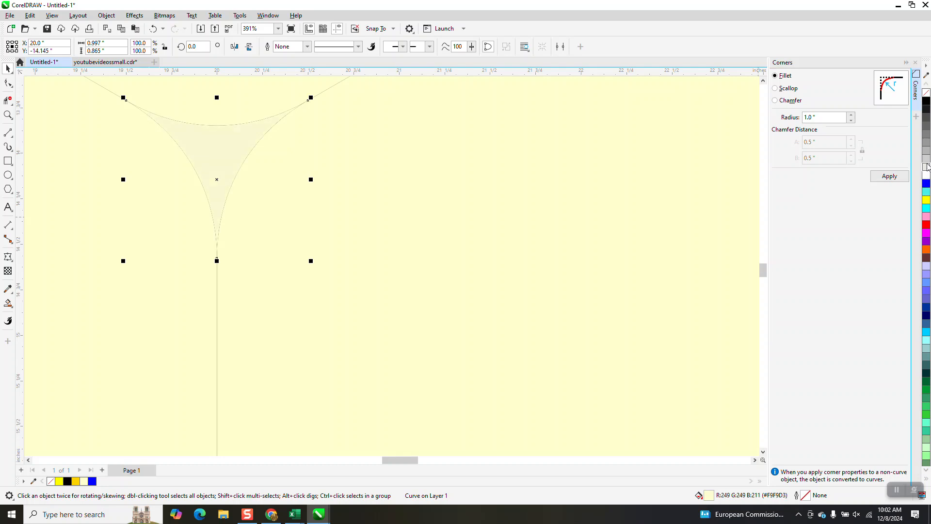
pyautogui.click(928, 97)
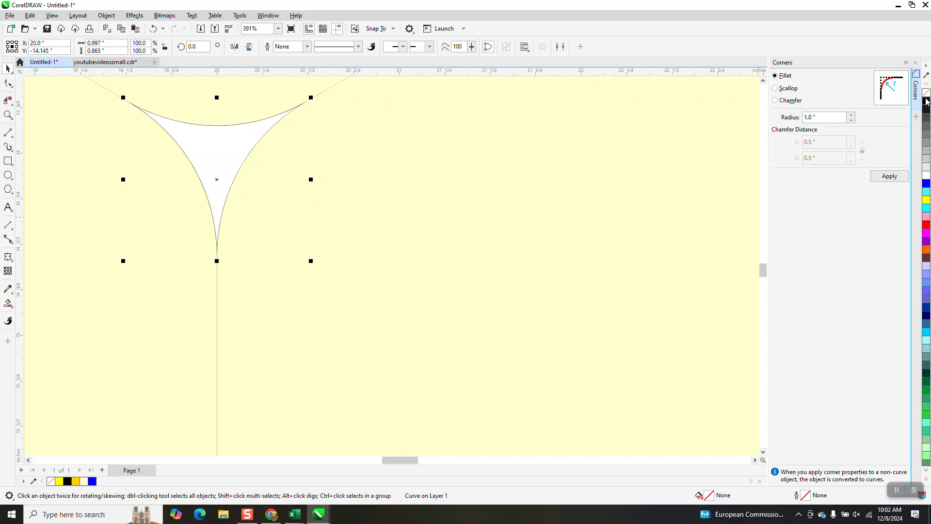
pyautogui.click(927, 101)
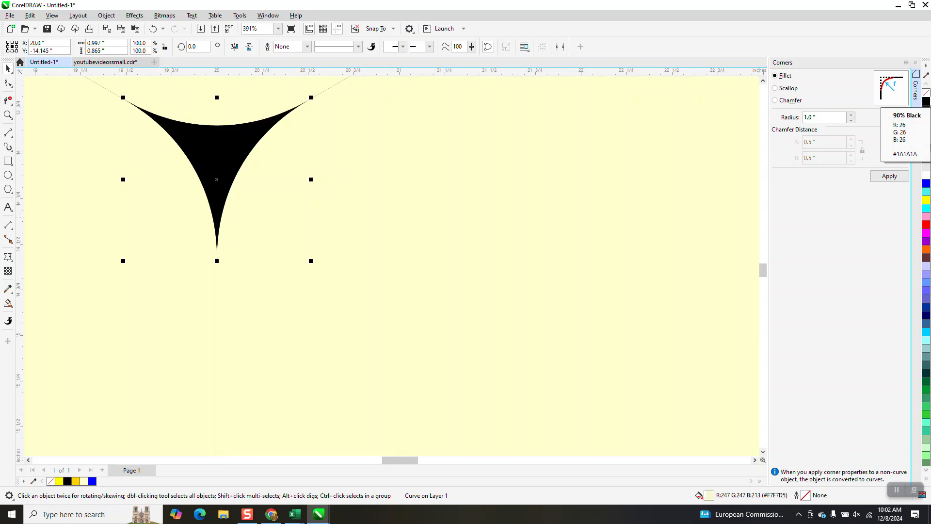
pyautogui.click(927, 201)
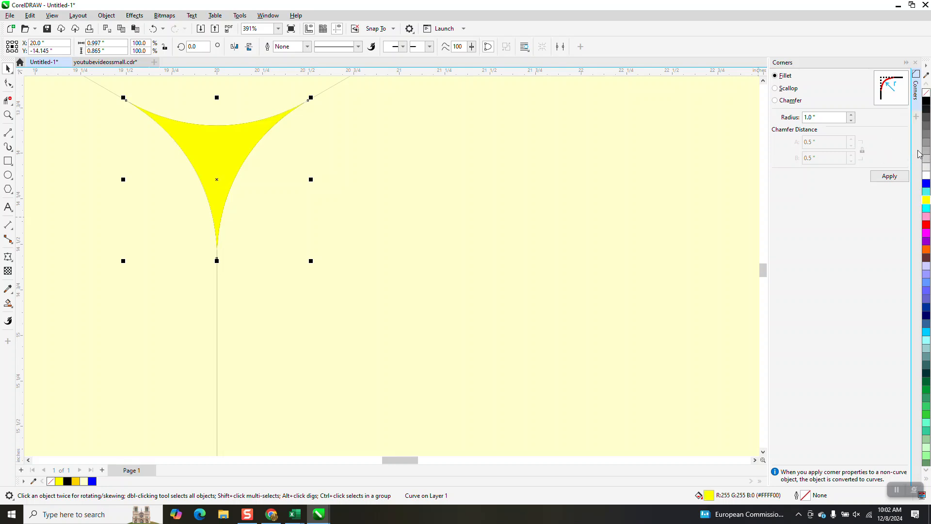
pyautogui.keyDown('ctrl'); pyautogui.click(927, 100); pyautogui.keyUp('ctrl')
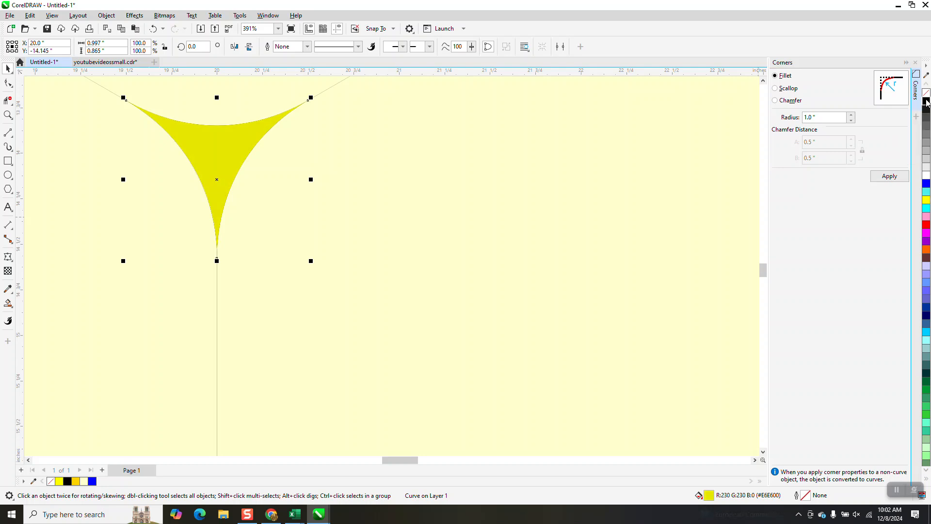
pyautogui.keyDown('ctrl'); pyautogui.click(927, 101); pyautogui.keyUp('ctrl')
# Step: Give all parts of the assembled cube a black outline
pyautogui.scroll(-1, 662, 251)
pyautogui.scroll(-5, 591, 280)
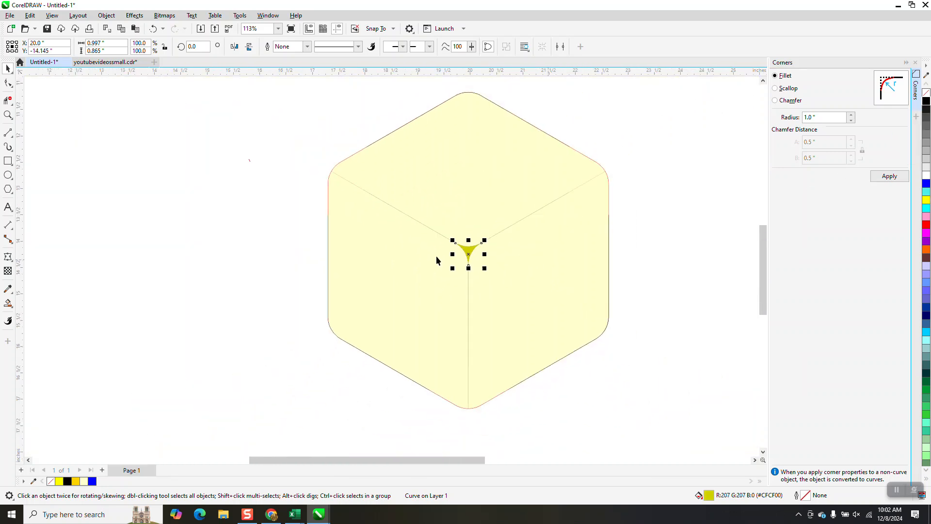
pyautogui.moveTo(332, 141); pyautogui.dragTo(595, 358)
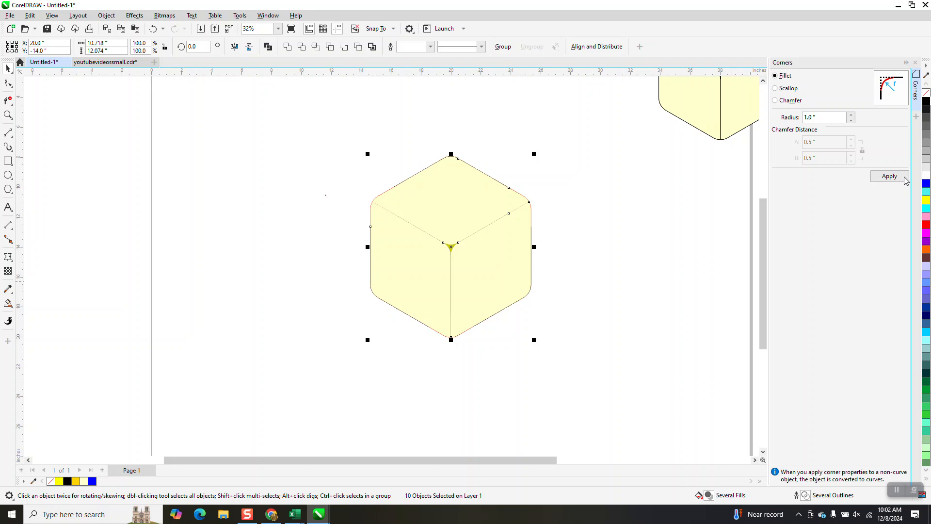
pyautogui.rightClick(927, 101)
pyautogui.click(689, 231)
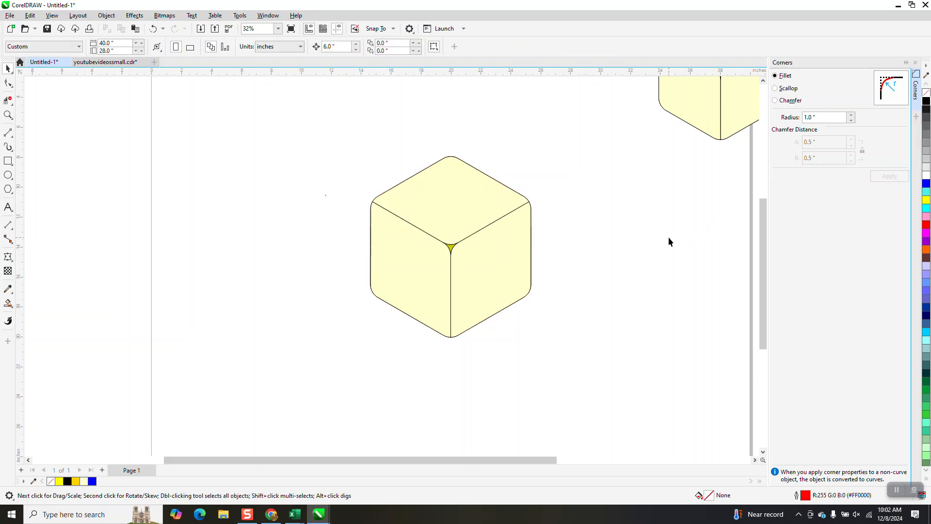
# Step: Examine the finished cube, its center corner triangle and its overall shape beside the reference cube
pyautogui.scroll(-2, 504, 260)
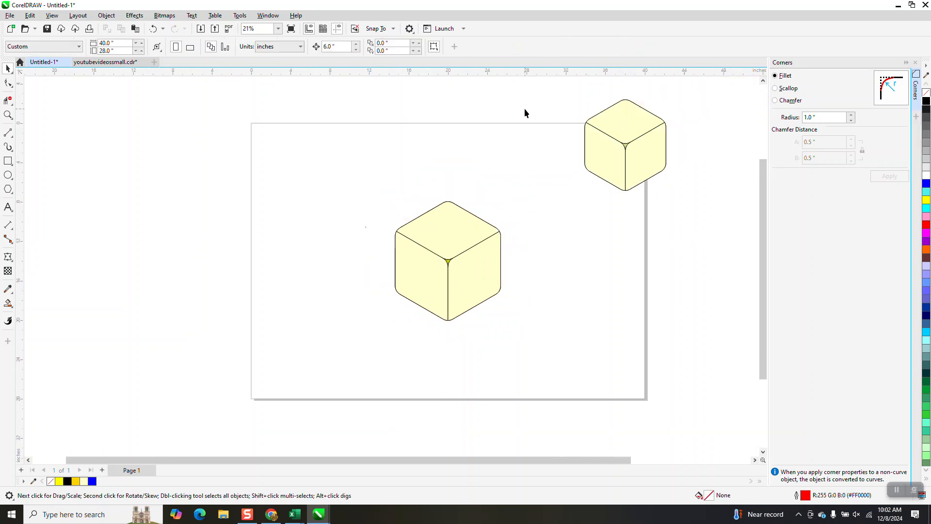
pyautogui.moveTo(663, 153); pyautogui.dragTo(703, 202)
pyautogui.click(9, 115)
pyautogui.moveTo(347, 198); pyautogui.dragTo(565, 343)
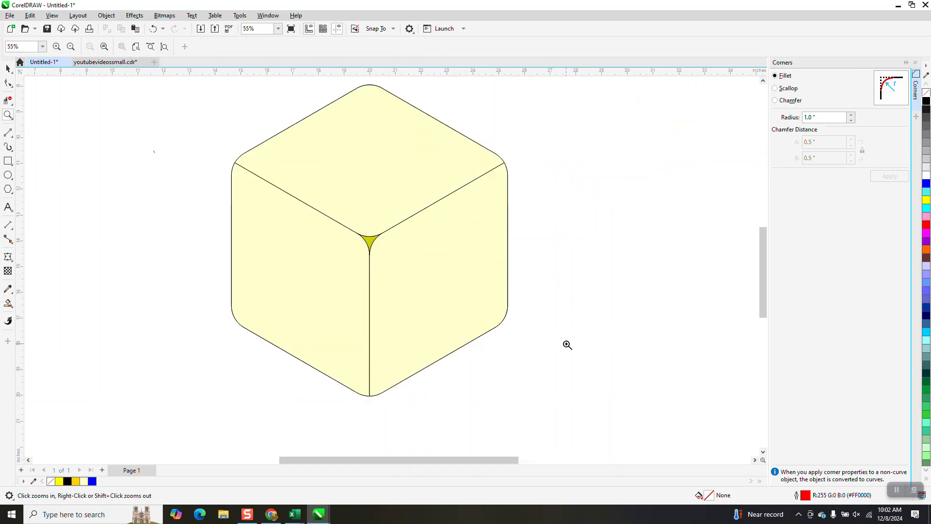
pyautogui.moveTo(339, 222); pyautogui.dragTo(420, 270)
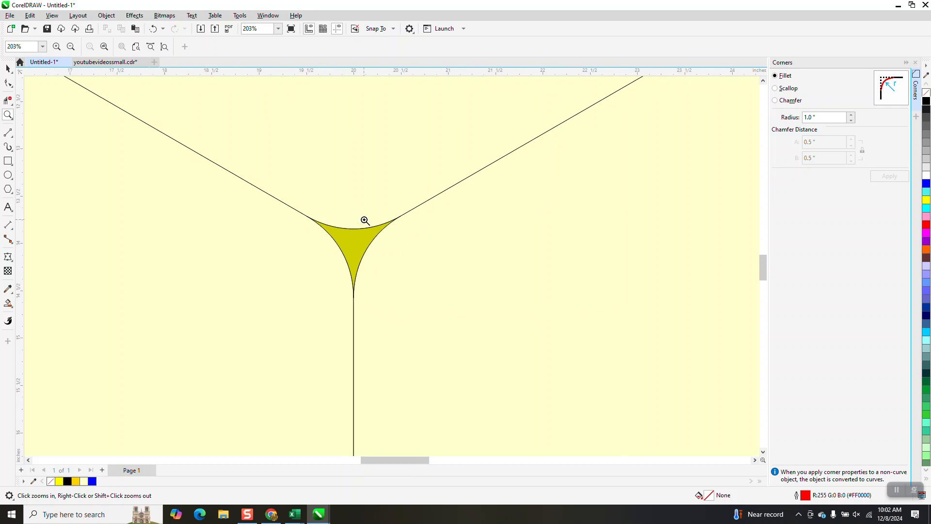
pyautogui.scroll(-4, 367, 222)
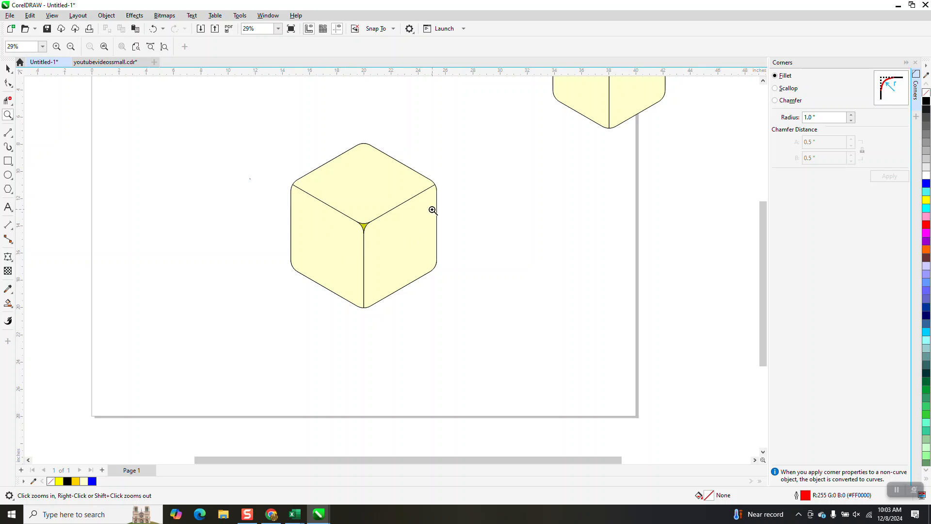
pyautogui.scroll(-1, 411, 234)
pyautogui.scroll(-1, 411, 244)
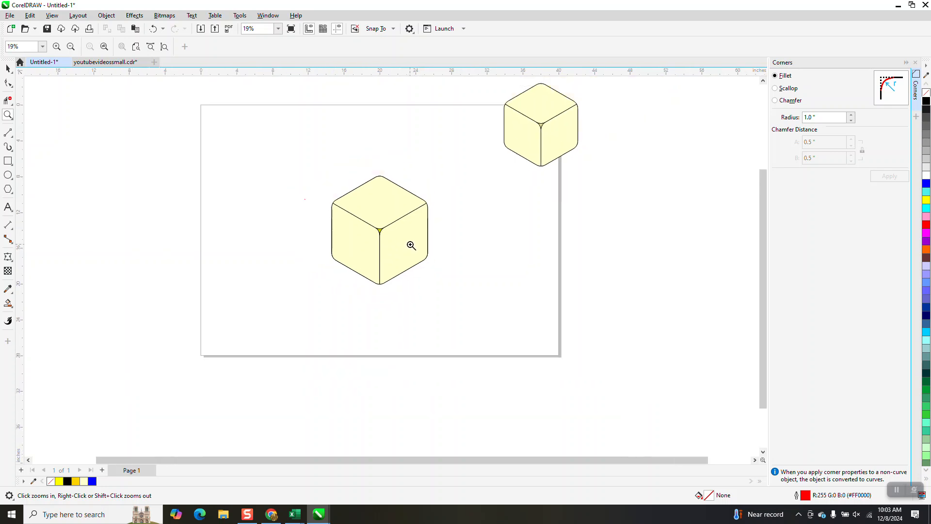
pyautogui.moveTo(315, 158); pyautogui.dragTo(481, 309)
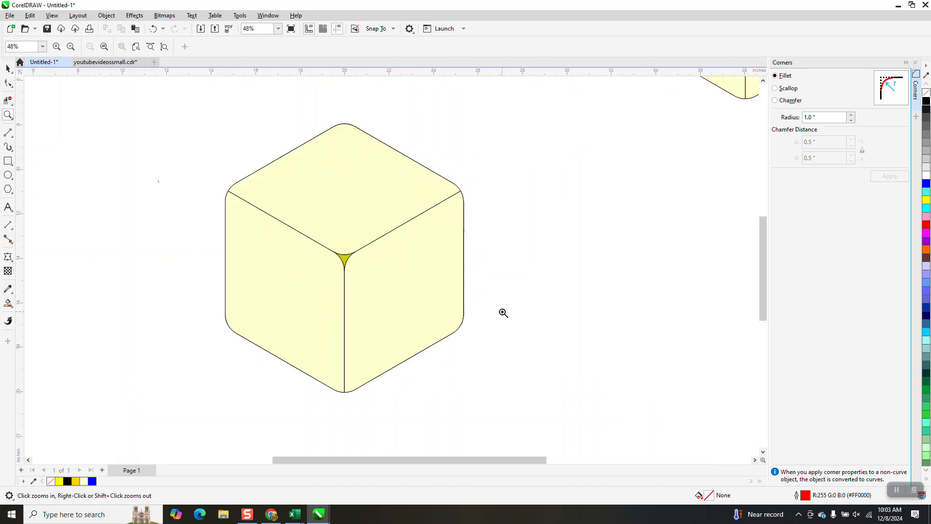